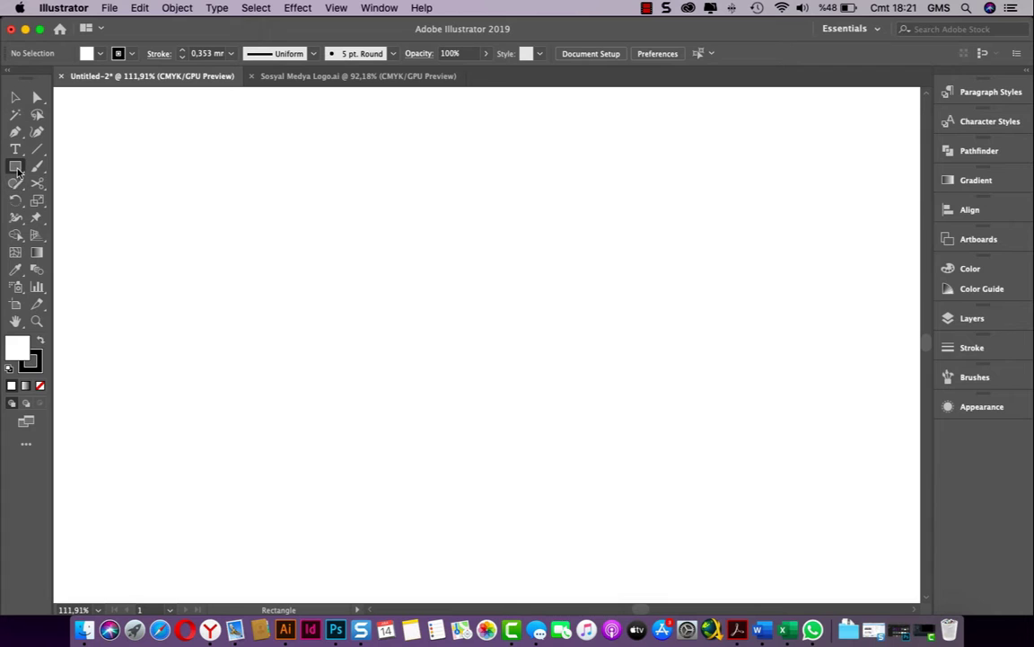
- Draw a rectangle about 198 × 175 pt on the empty artboard with the Rectangle Tool
drag(17, 170, 72, 167)
mouse_move(229, 187)
mouse_down()
mouse_move(409, 347)
mouse_move(518, 379)
mouse_move(318, 296)
mouse_move(690, 316)
mouse_move(598, 439)
mouse_move(593, 481)
mouse_move(372, 284)
mouse_move(432, 293)
mouse_move(575, 395)
mouse_move(237, 199)
mouse_move(280, 207)
mouse_move(473, 298)
mouse_move(687, 342)
mouse_move(385, 326)
mouse_move(654, 369)
mouse_move(671, 512)
mouse_move(480, 478)
mouse_move(494, 469)
mouse_move(474, 329)
mouse_move(387, 401)
mouse_move(504, 409)
mouse_move(457, 492)
mouse_move(584, 492)
mouse_move(448, 468)
mouse_move(626, 460)
mouse_move(504, 439)
mouse_move(513, 439)
mouse_up()
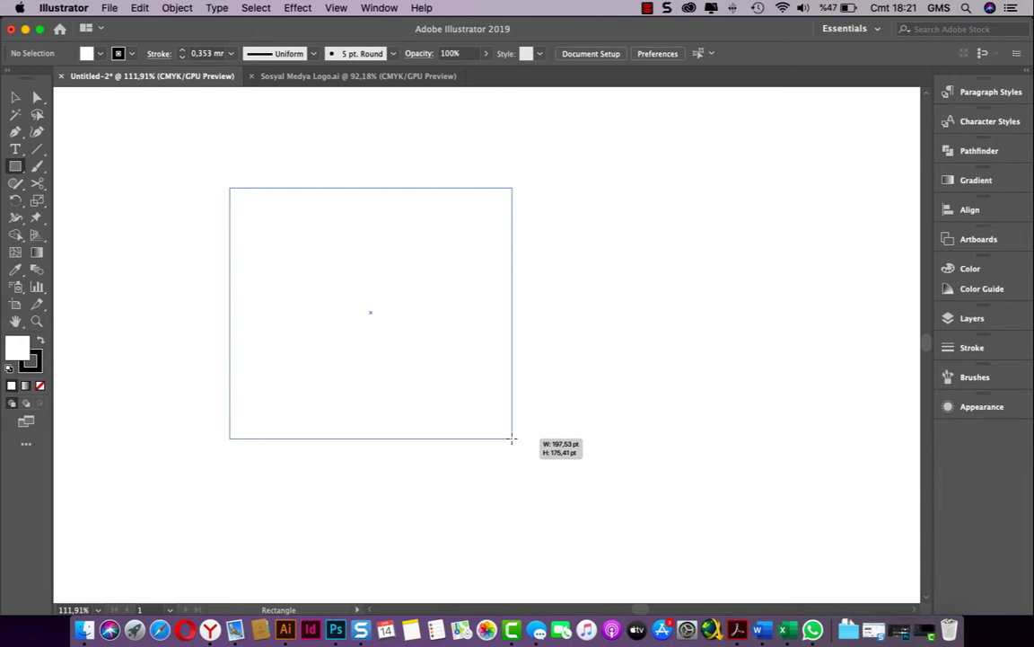
- Constrain the rectangle to a 143.25 pt square and move it toward the artboard's upper left
key(shift)
mouse_move(511, 439)
mouse_down()
mouse_move(618, 540)
mouse_move(568, 504)
mouse_move(427, 307)
mouse_move(388, 278)
mouse_move(619, 425)
mouse_move(375, 233)
mouse_move(596, 395)
mouse_move(456, 304)
mouse_move(563, 395)
mouse_move(355, 256)
mouse_move(520, 364)
mouse_move(417, 296)
mouse_move(441, 318)
mouse_move(434, 310)
mouse_up()
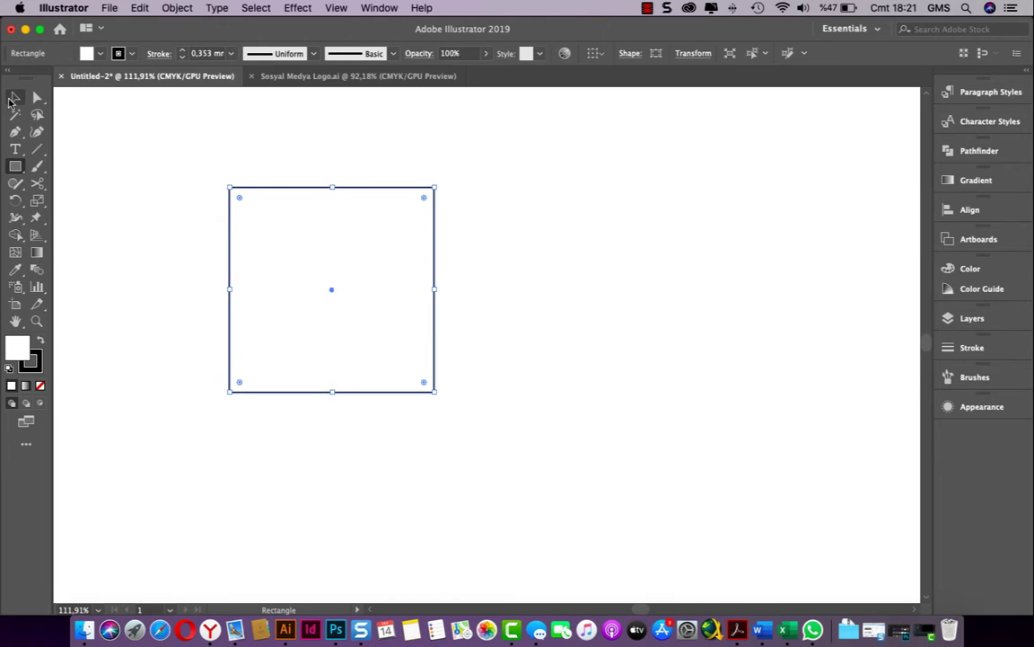
click(14, 97)
drag(323, 216, 162, 127)
click(412, 188)
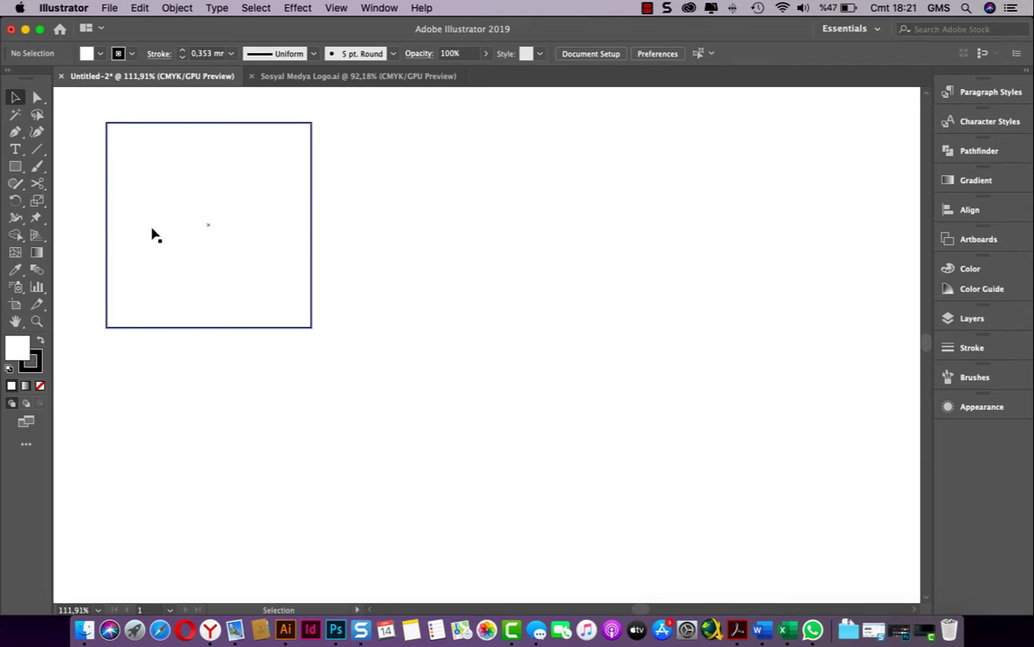
- Draw a smaller square of about 131.69 pt centred inside the first square
click(15, 167)
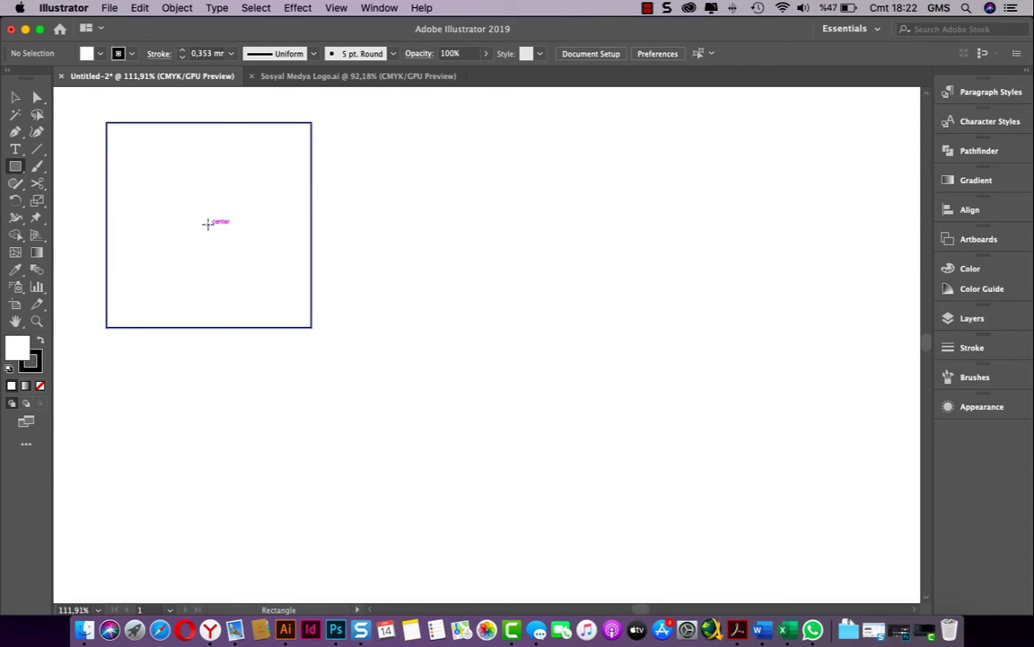
mouse_move(207, 223)
mouse_down()
mouse_move(289, 312)
mouse_move(249, 274)
mouse_move(278, 279)
mouse_up()
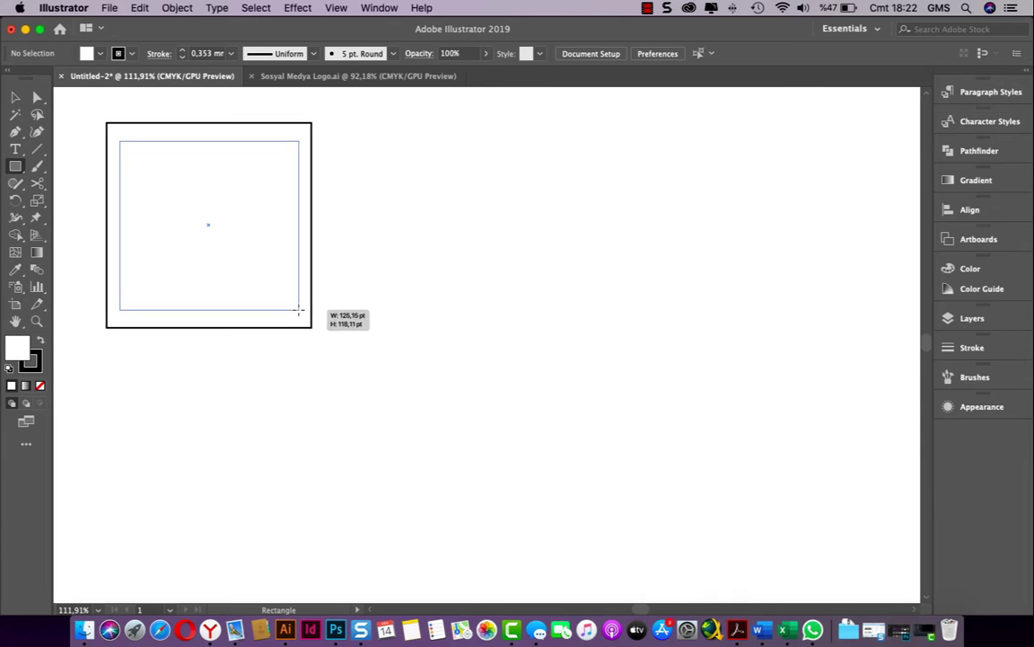
drag(278, 280, 305, 318)
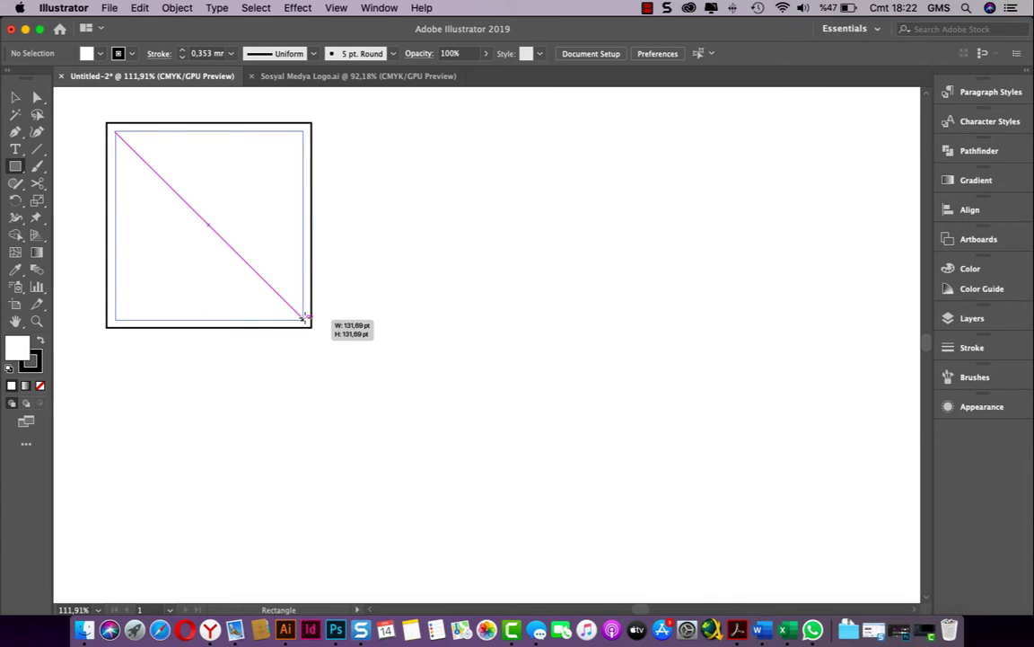
drag(306, 318, 306, 317)
key(v)
click(563, 185)
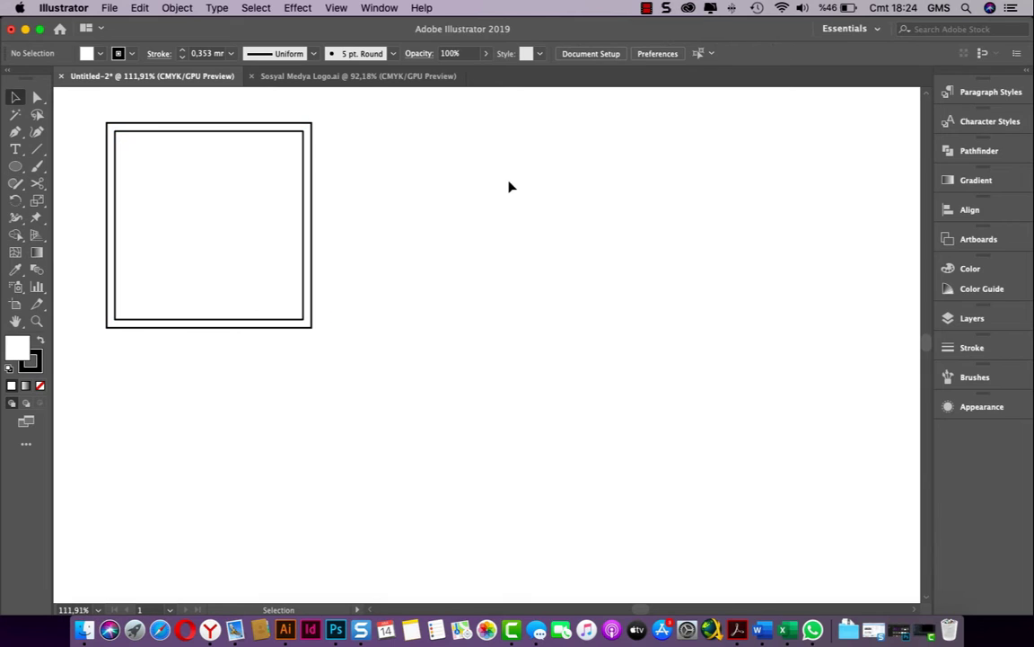
- Draw a third, even smaller square and position it centred inside the two existing squares
click(15, 169)
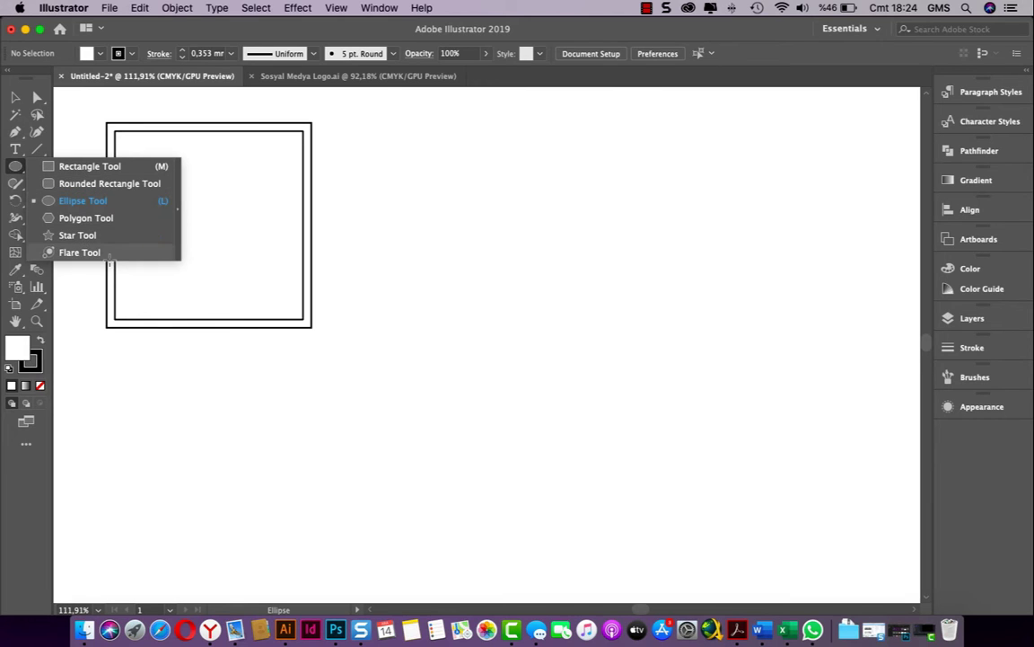
click(68, 170)
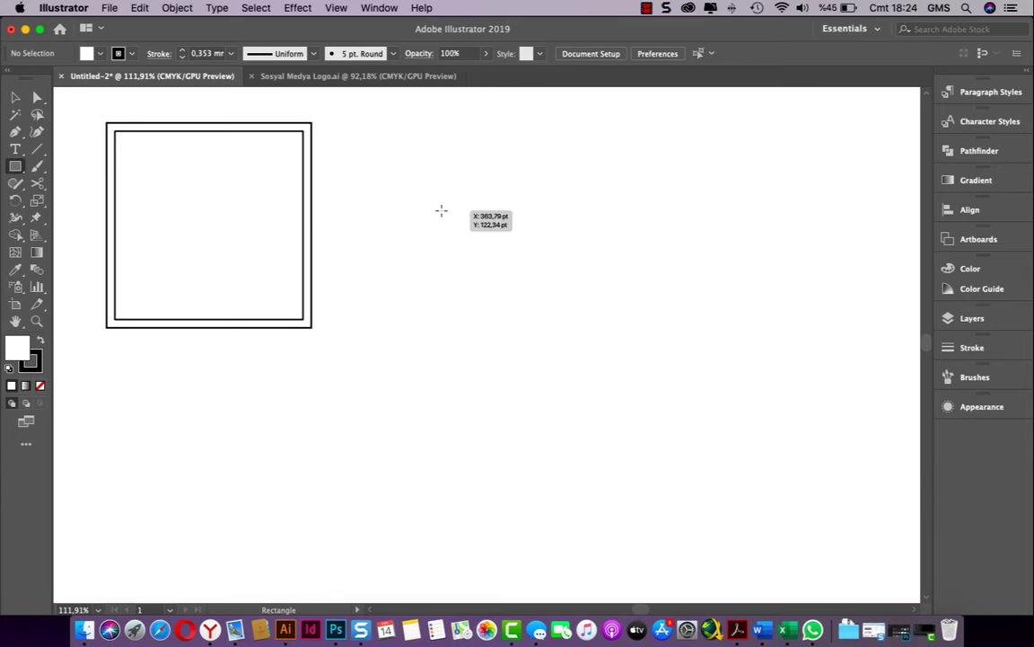
mouse_move(439, 208)
mouse_down()
mouse_move(597, 358)
mouse_move(644, 377)
mouse_move(608, 368)
mouse_up()
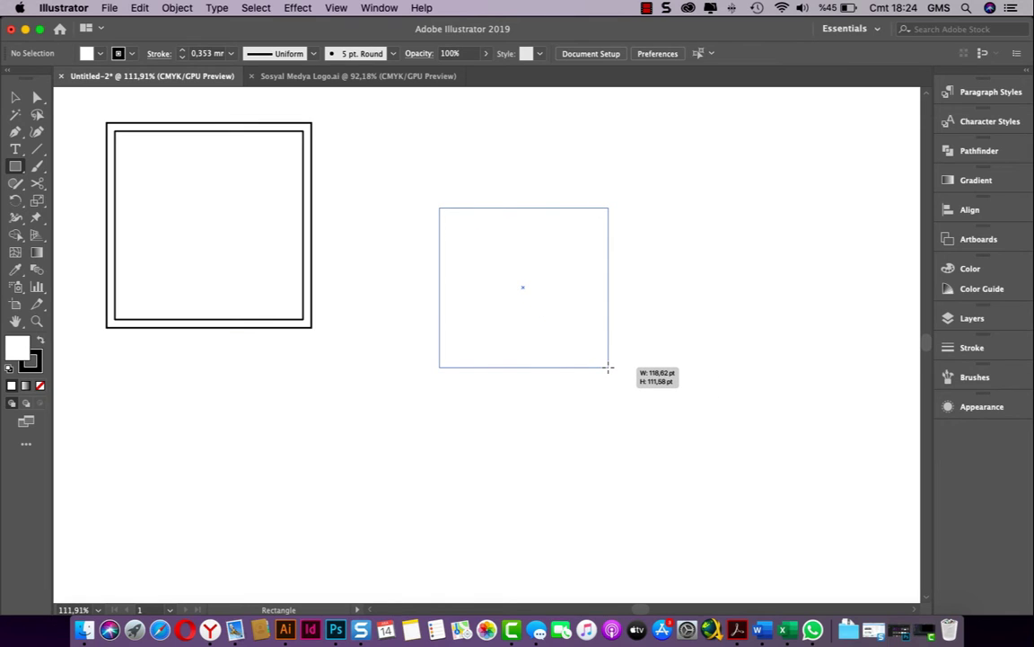
mouse_move(608, 367)
mouse_down()
mouse_move(658, 302)
mouse_move(788, 310)
mouse_move(540, 351)
mouse_move(664, 273)
mouse_move(741, 271)
mouse_move(827, 347)
mouse_move(714, 231)
mouse_move(727, 226)
mouse_move(797, 275)
mouse_move(404, 275)
mouse_move(346, 304)
mouse_move(296, 308)
mouse_up()
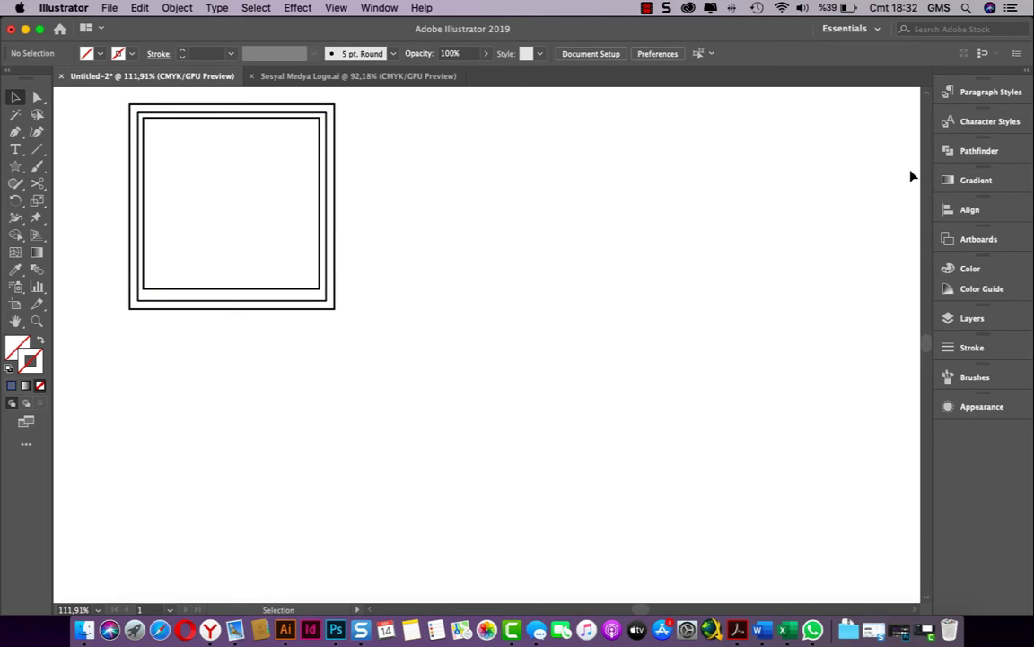
key(super)
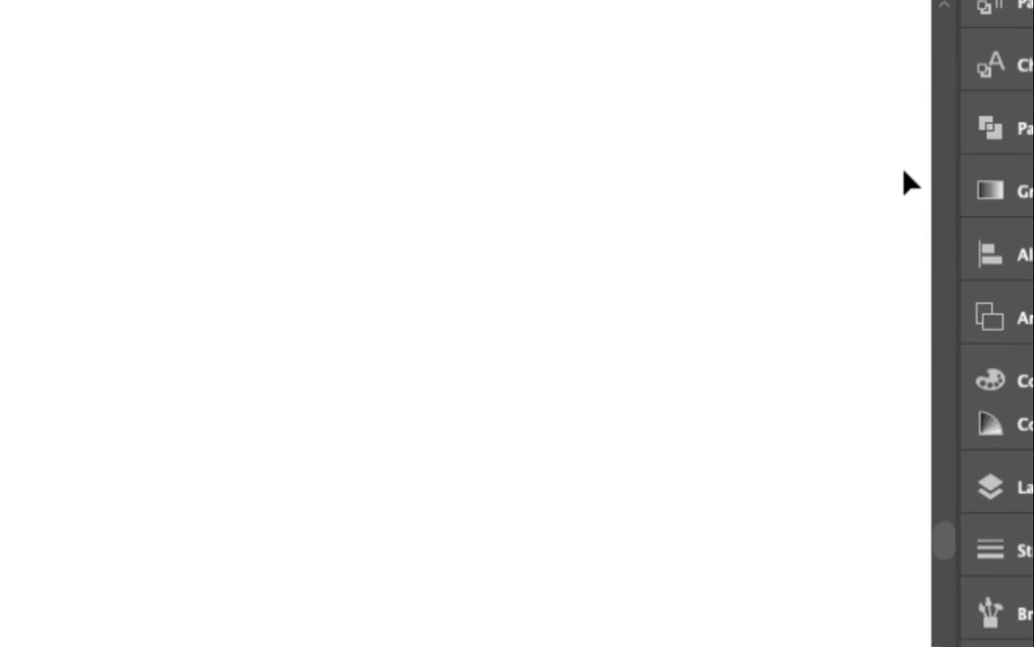
key(super+v)
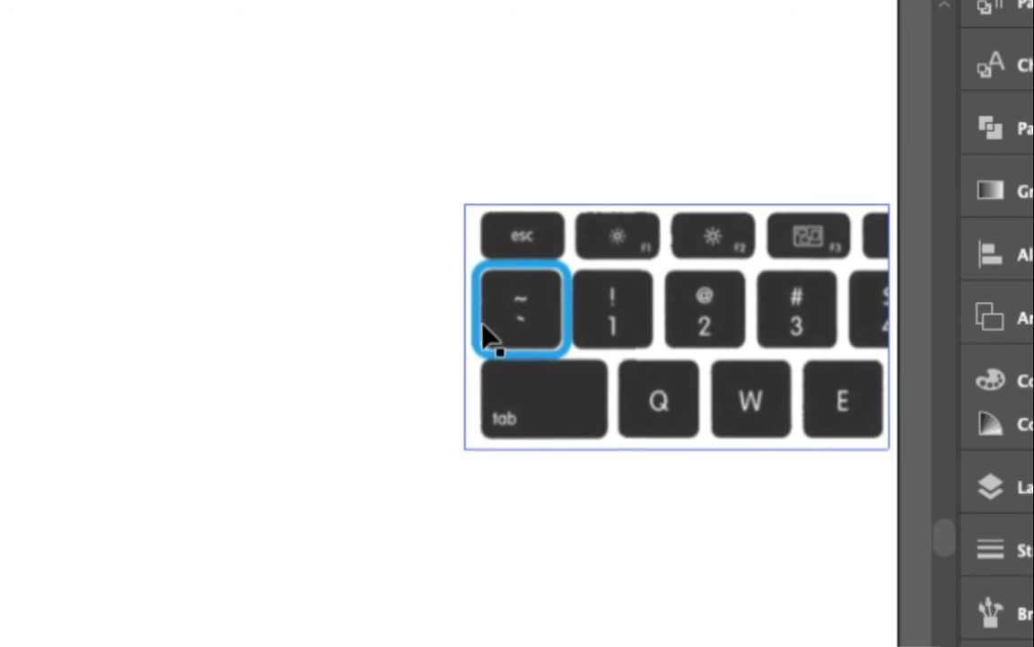
key(Delete)
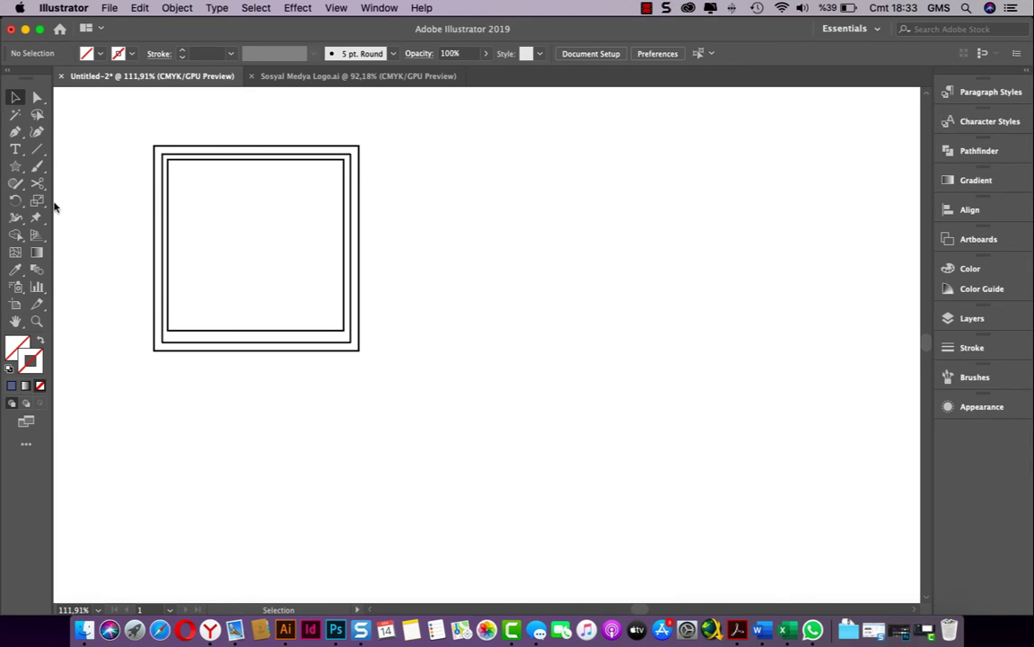
- Draw a star on the right, holding ~ to fan rotated copies toward the squares
click(15, 166)
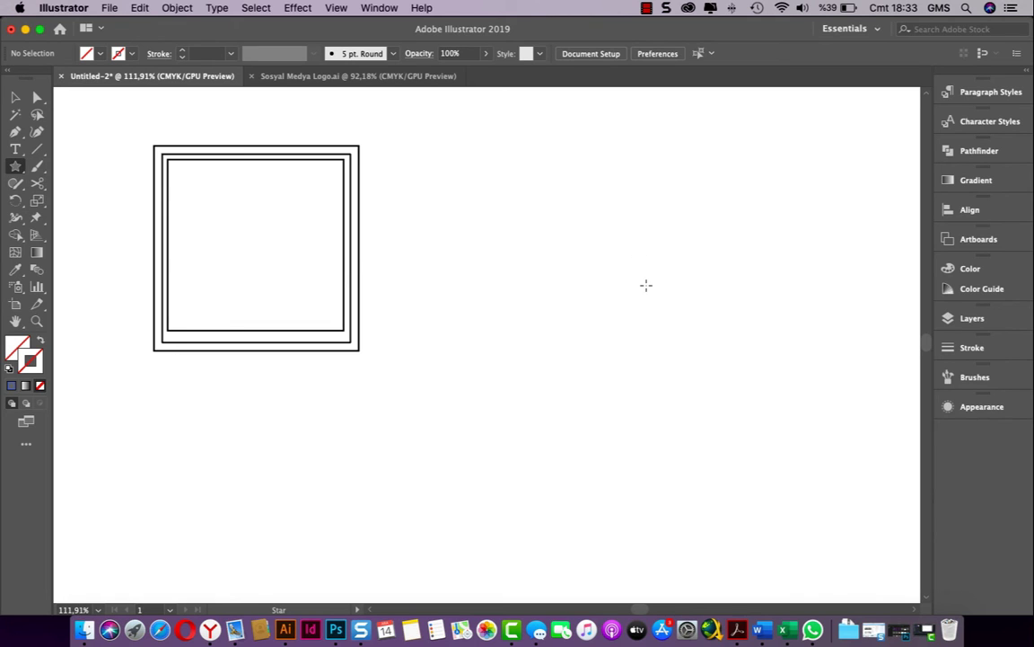
drag(643, 293, 709, 244)
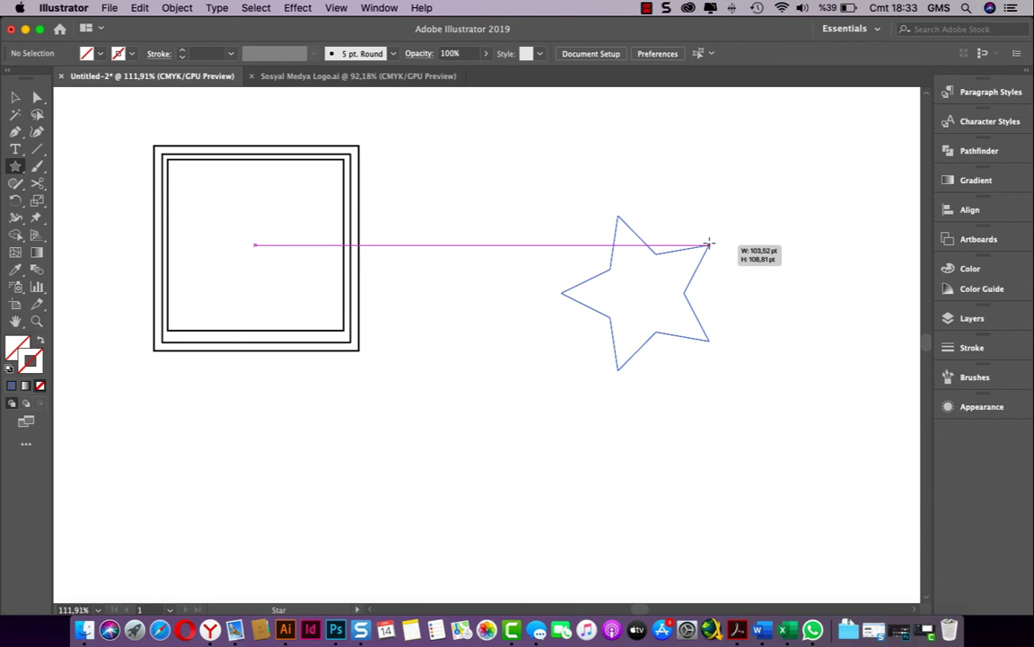
key(asciitilde)
mouse_move(709, 244)
mouse_down()
mouse_move(646, 187)
mouse_move(611, 191)
mouse_move(522, 252)
mouse_up()
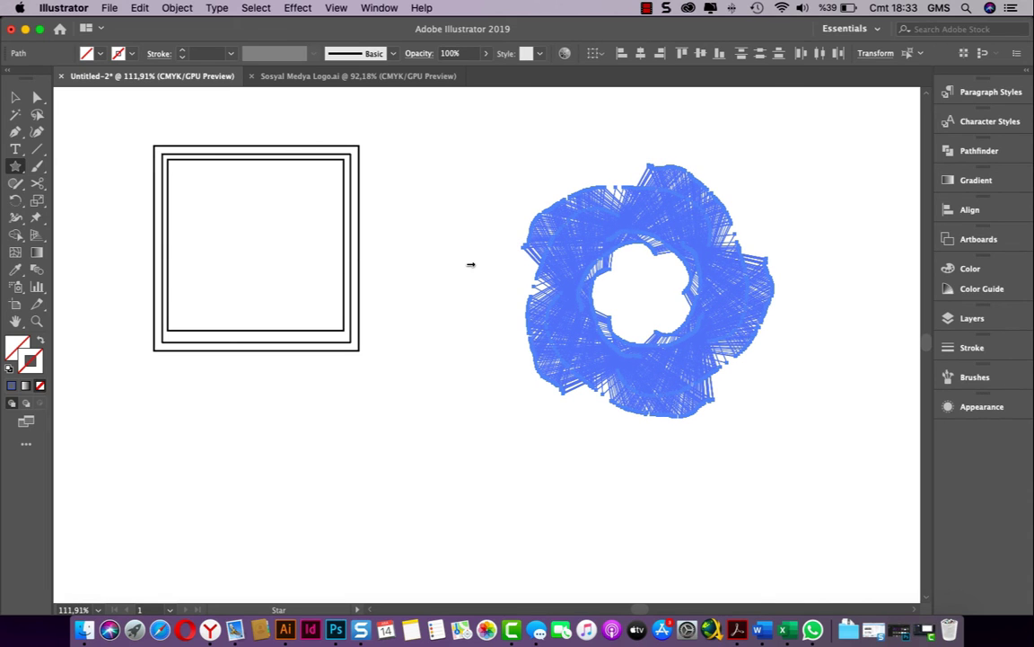
click(16, 96)
- Delete and restore the star burst, then set the stroke weight to 0,1 mm
key(Delete)
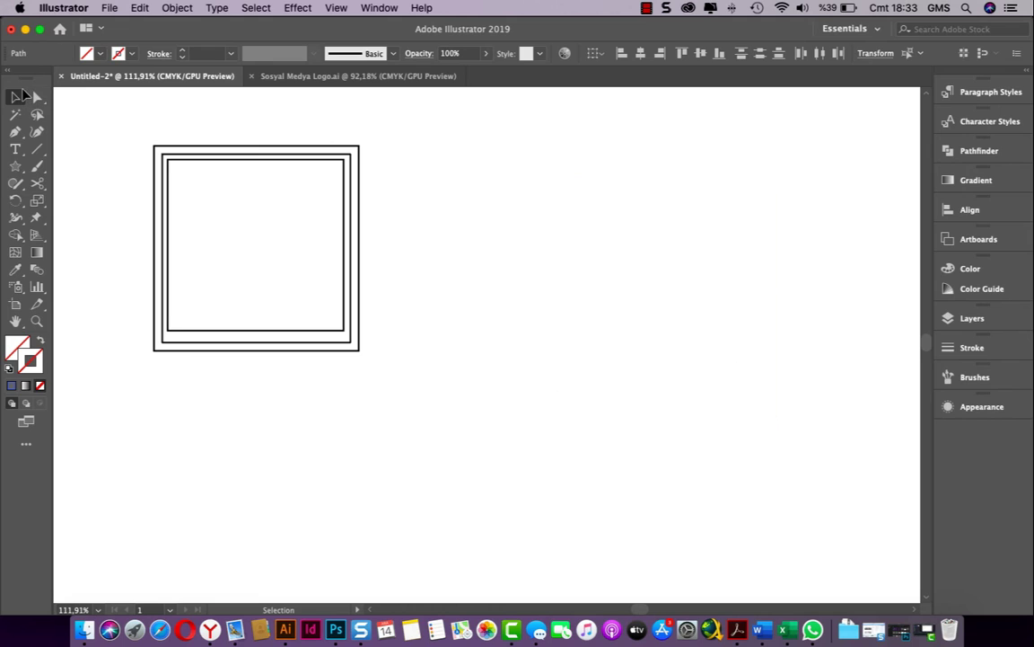
key(super+z)
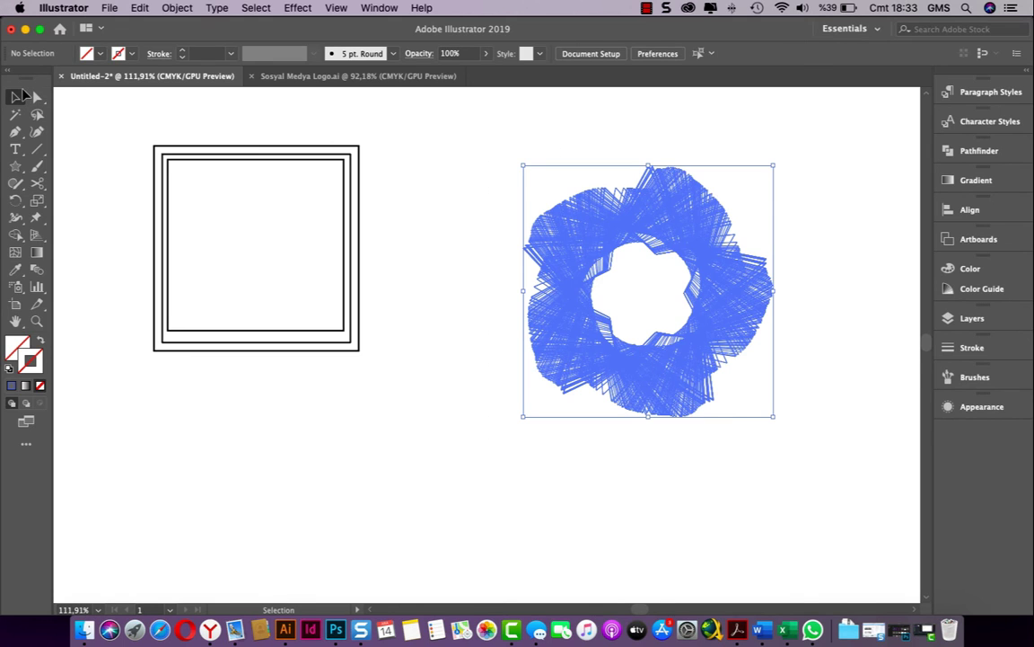
click(230, 53)
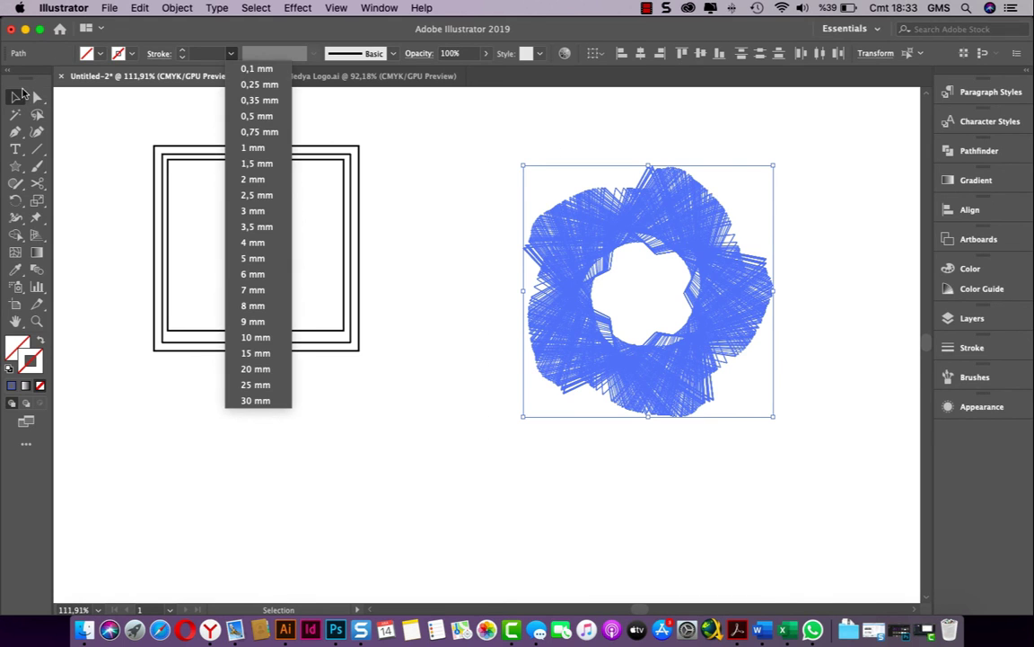
click(232, 64)
- Marquee-select the whole star burst on the right and delete it
click(474, 213)
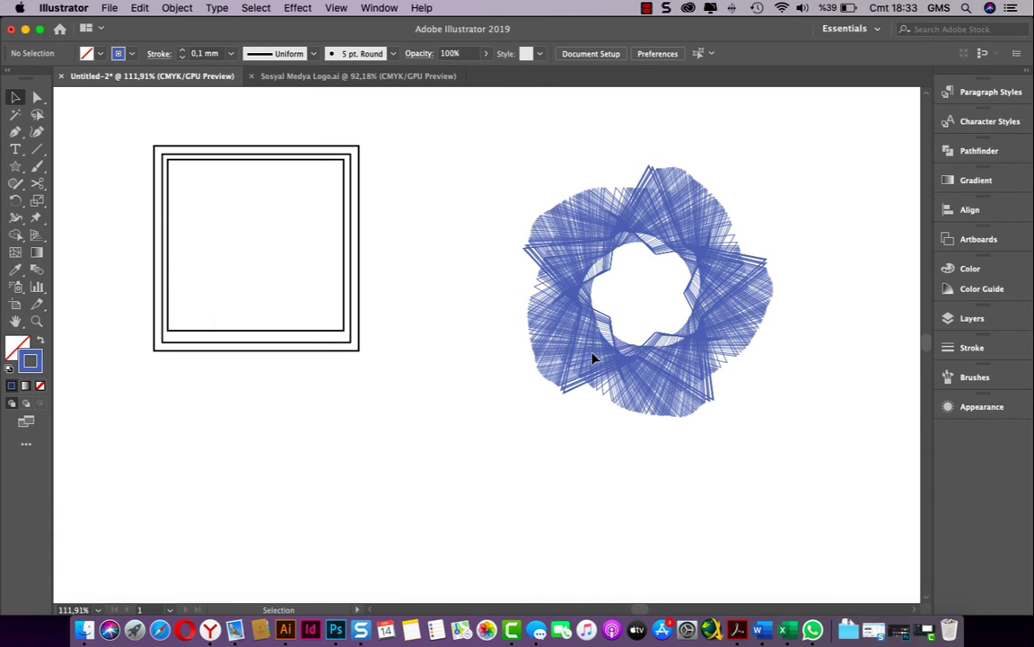
drag(504, 154, 793, 441)
key(Delete)
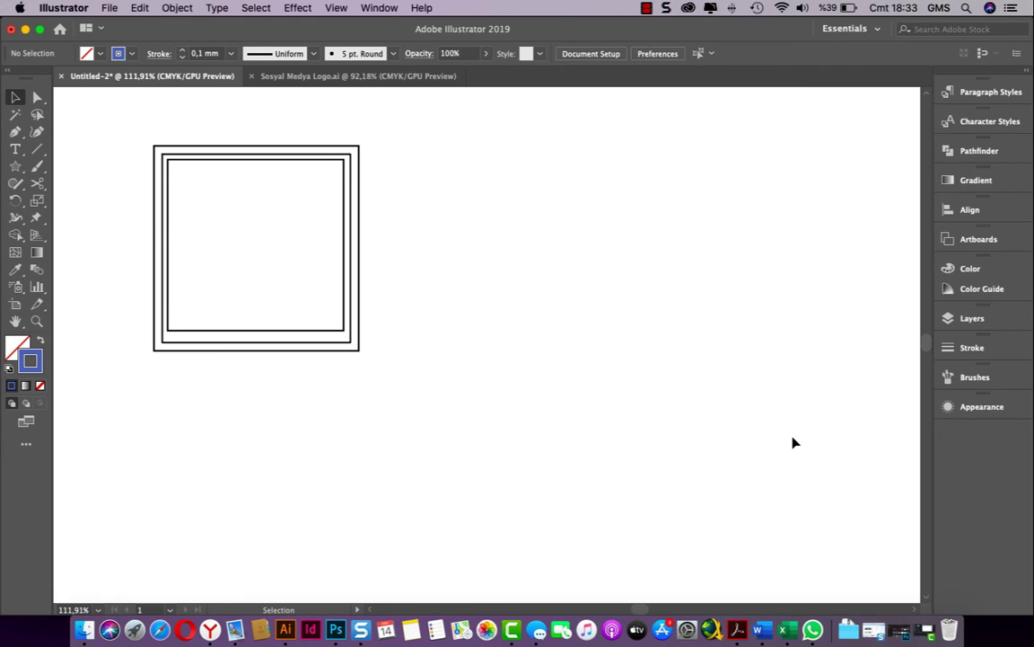
- Draw a dense burst of thin blue star outlines right of the frames, holding ~
click(17, 167)
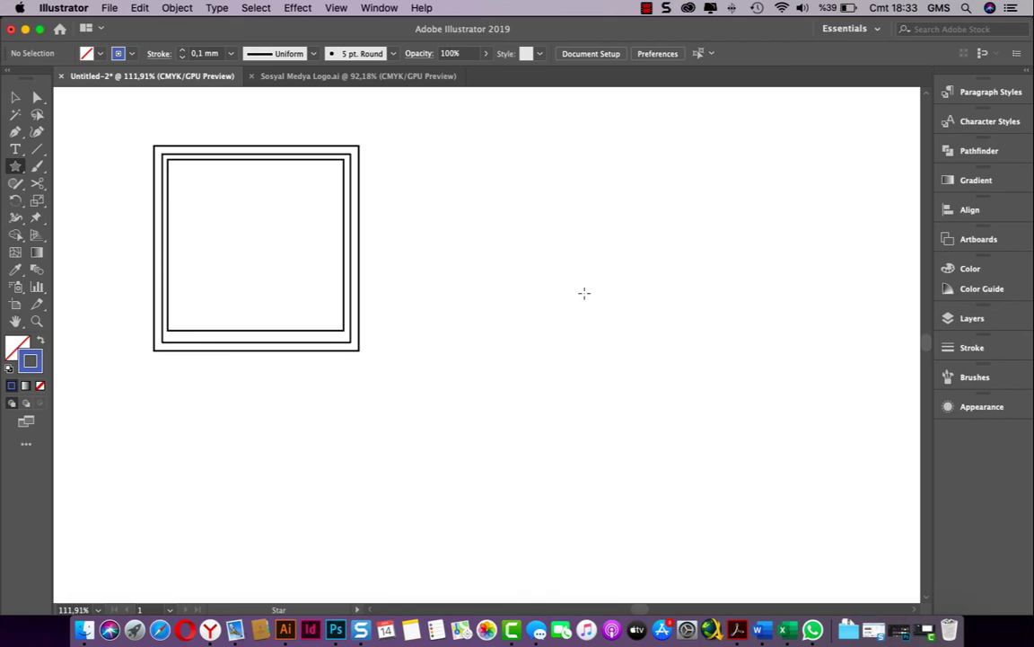
mouse_move(582, 296)
mouse_down()
mouse_move(646, 263)
mouse_move(618, 213)
mouse_move(513, 203)
mouse_move(438, 265)
mouse_move(511, 426)
mouse_move(666, 390)
mouse_move(616, 335)
mouse_move(588, 274)
mouse_up()
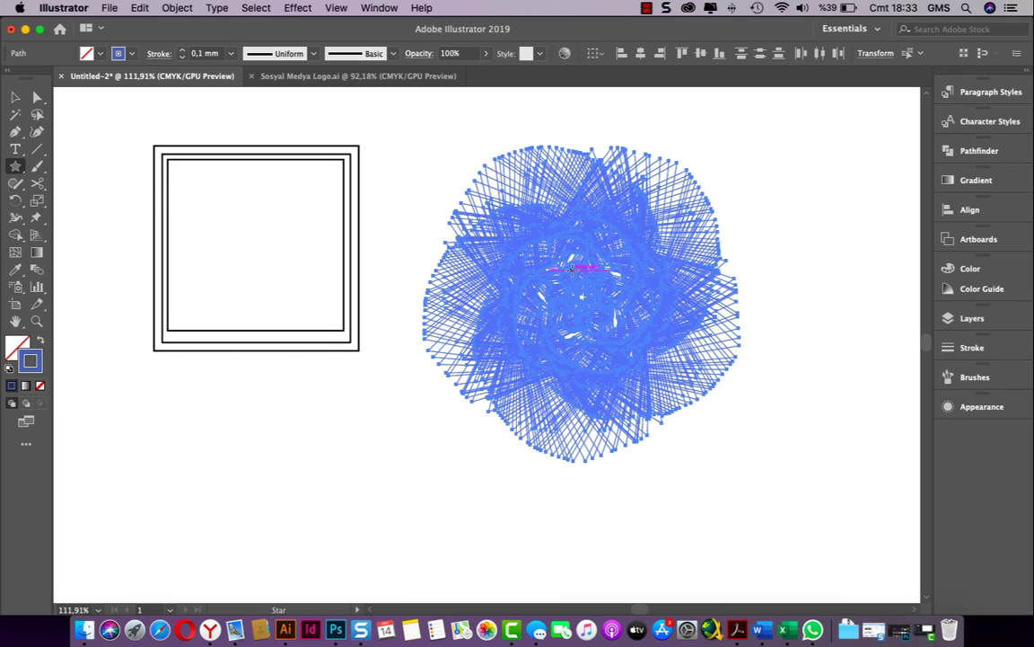
click(17, 97)
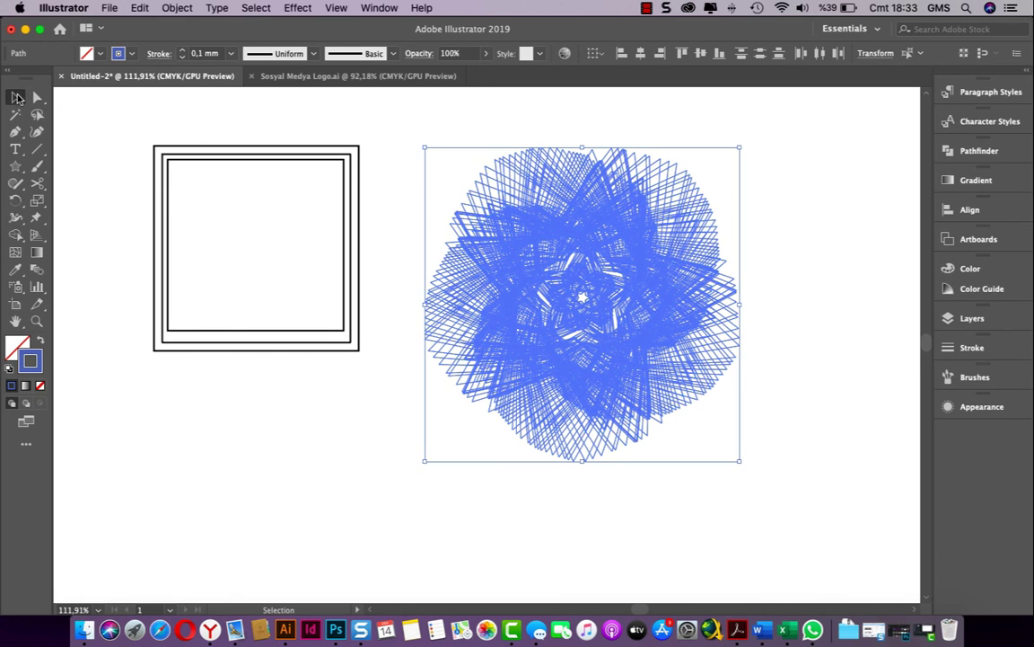
click(409, 127)
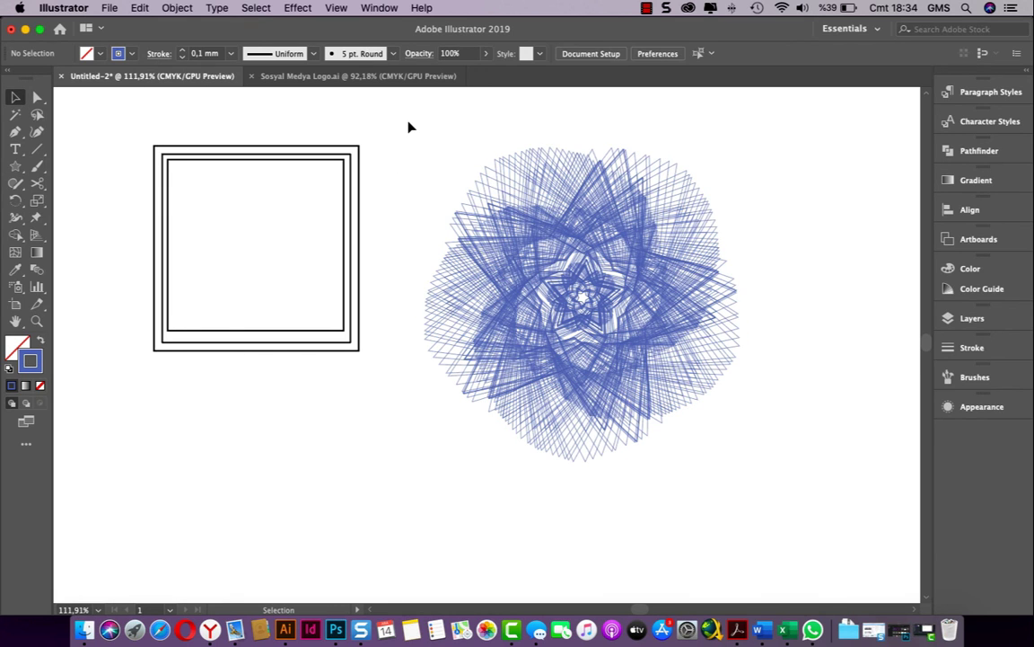
- Draw a fan of thin blue lines from one point below the squares, holding ~ with the Line Segment tool
scroll(528, 300, down, 1)
scroll(528, 301, down, 2)
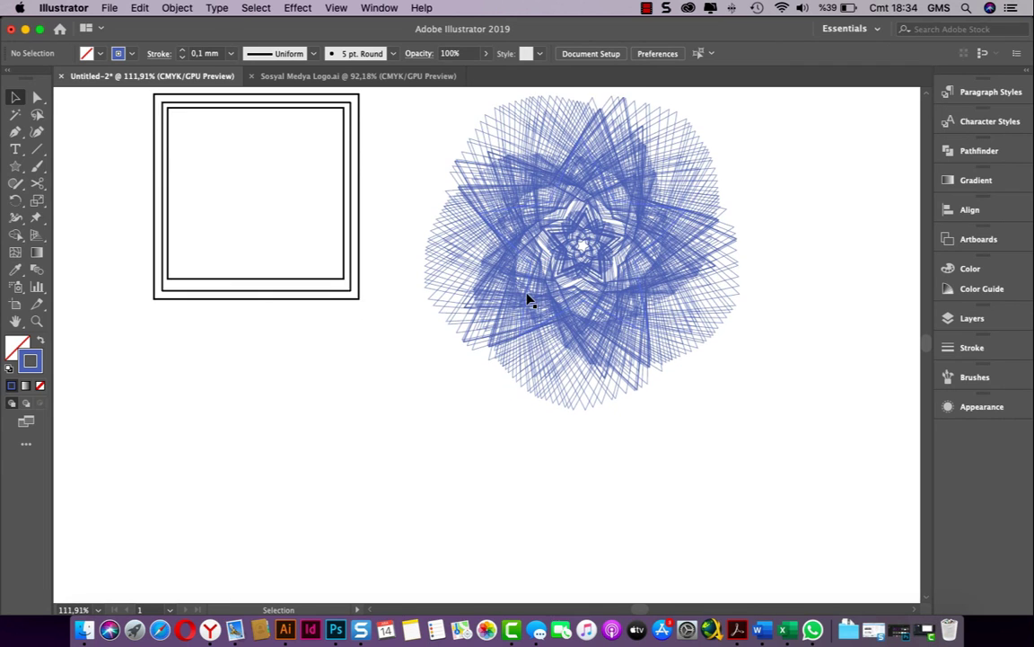
scroll(528, 301, down, 3)
scroll(528, 301, down, 1)
scroll(528, 300, down, 1)
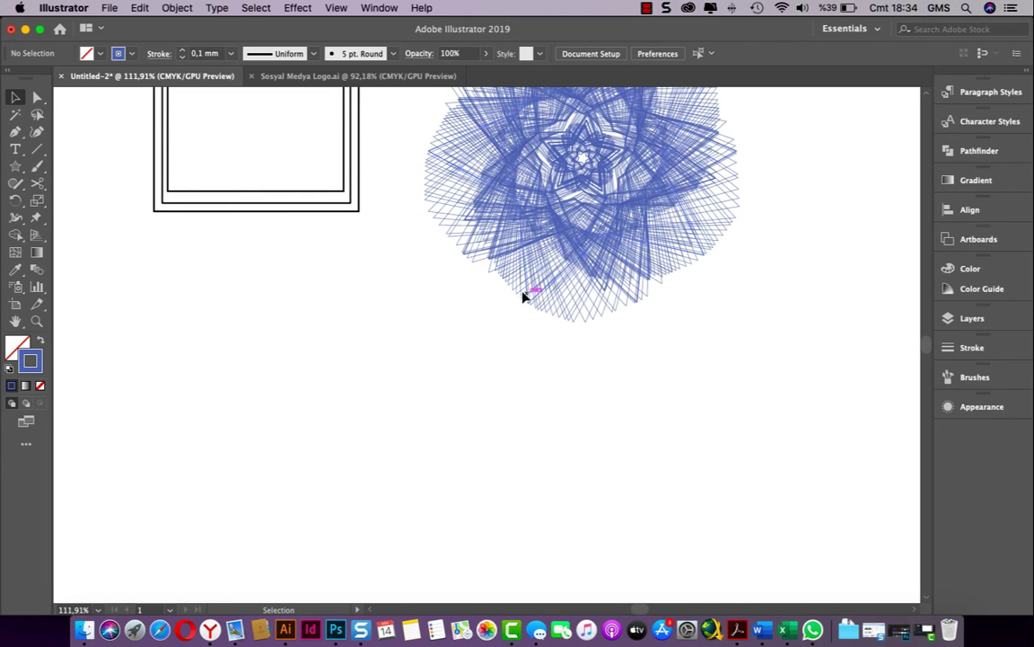
click(38, 151)
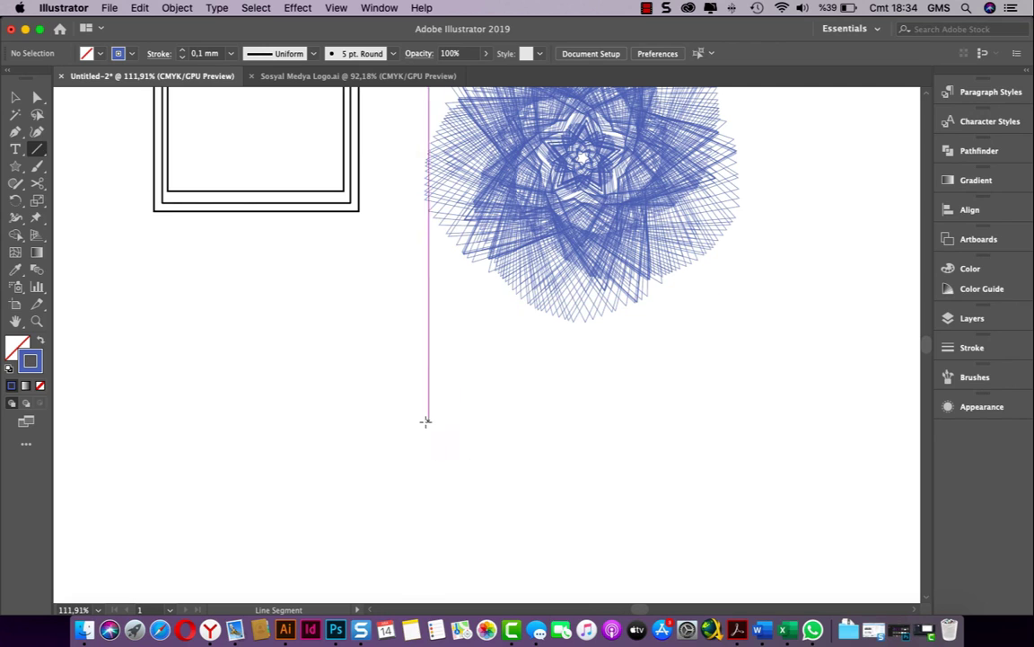
mouse_move(425, 87)
mouse_down()
mouse_move(429, 453)
mouse_move(437, 321)
mouse_move(392, 312)
mouse_move(262, 356)
mouse_move(243, 448)
mouse_move(219, 482)
mouse_move(235, 478)
mouse_move(267, 415)
mouse_move(320, 376)
mouse_move(424, 353)
mouse_move(513, 369)
mouse_move(526, 382)
mouse_up()
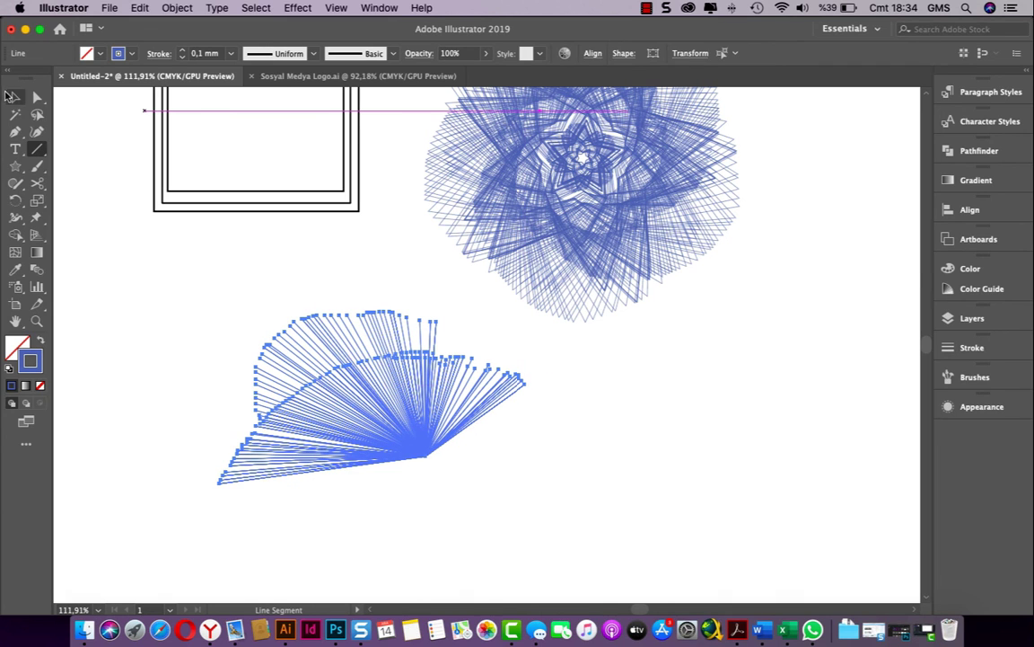
click(20, 97)
click(109, 265)
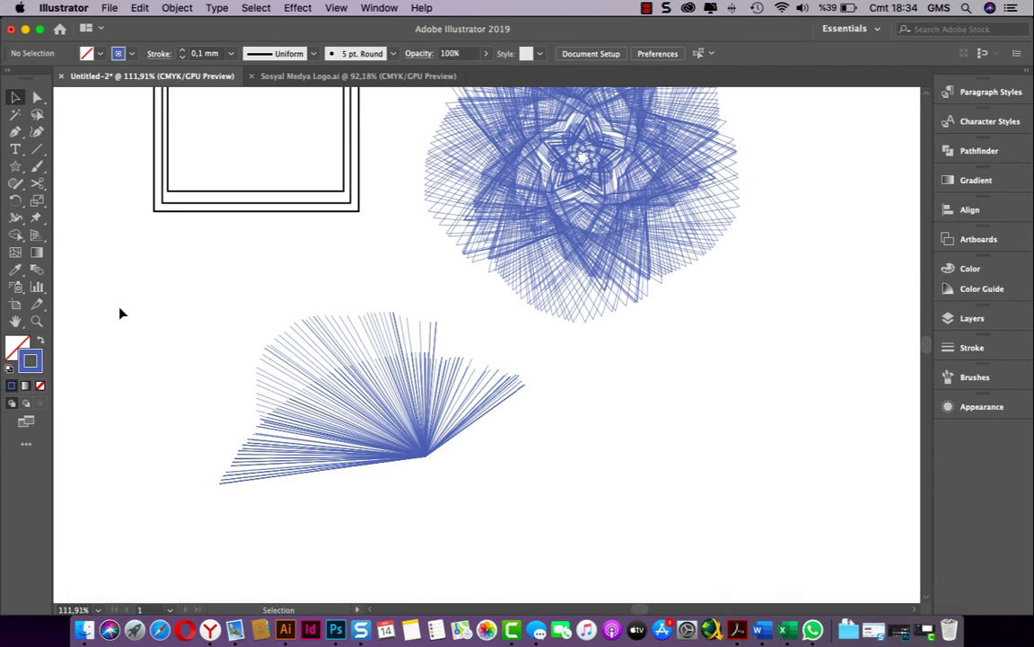
scroll(197, 313, up, 1)
scroll(198, 314, up, 5)
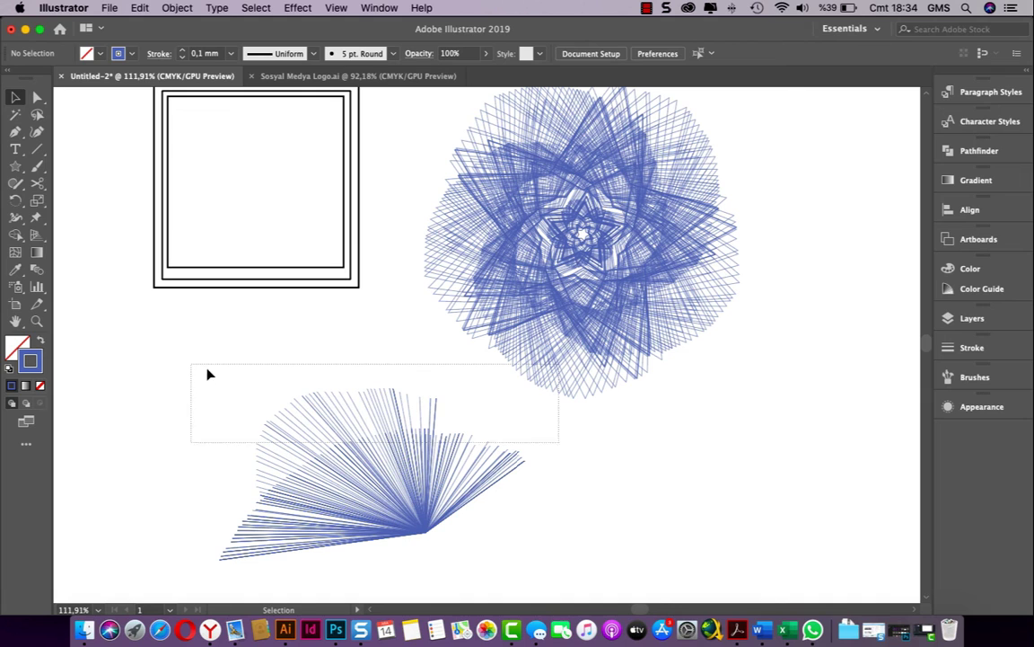